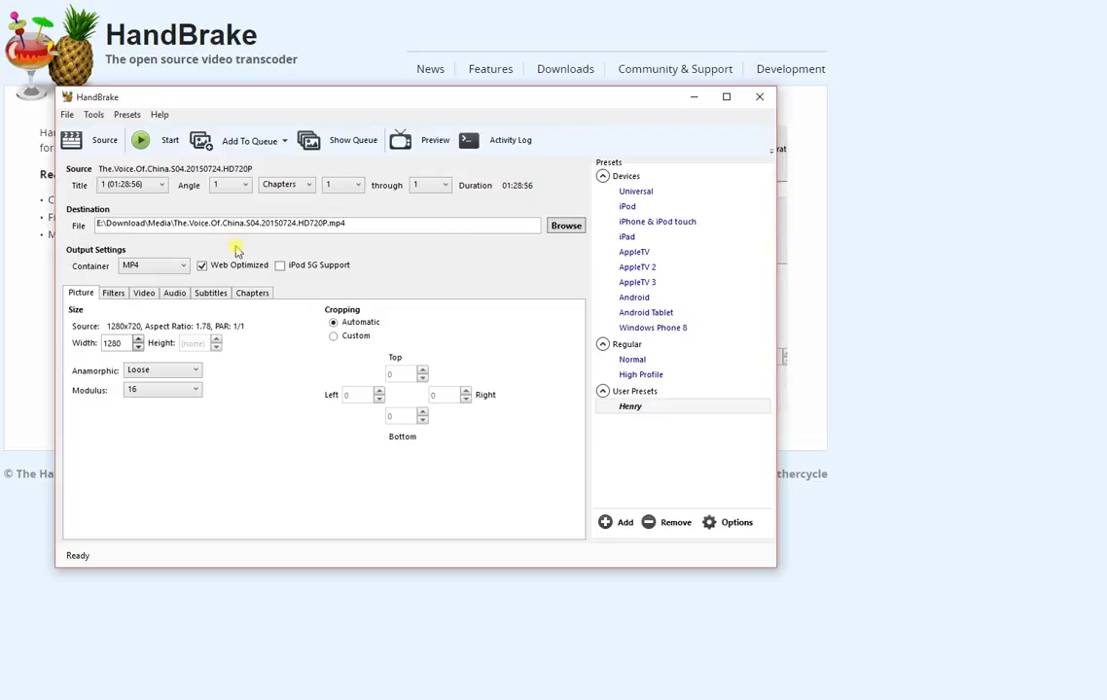
Open the The.Voice.Of.China.S04.20150724.HD720P episode file as the source video
{"action": "left_click", "coordinate": [99, 140]}
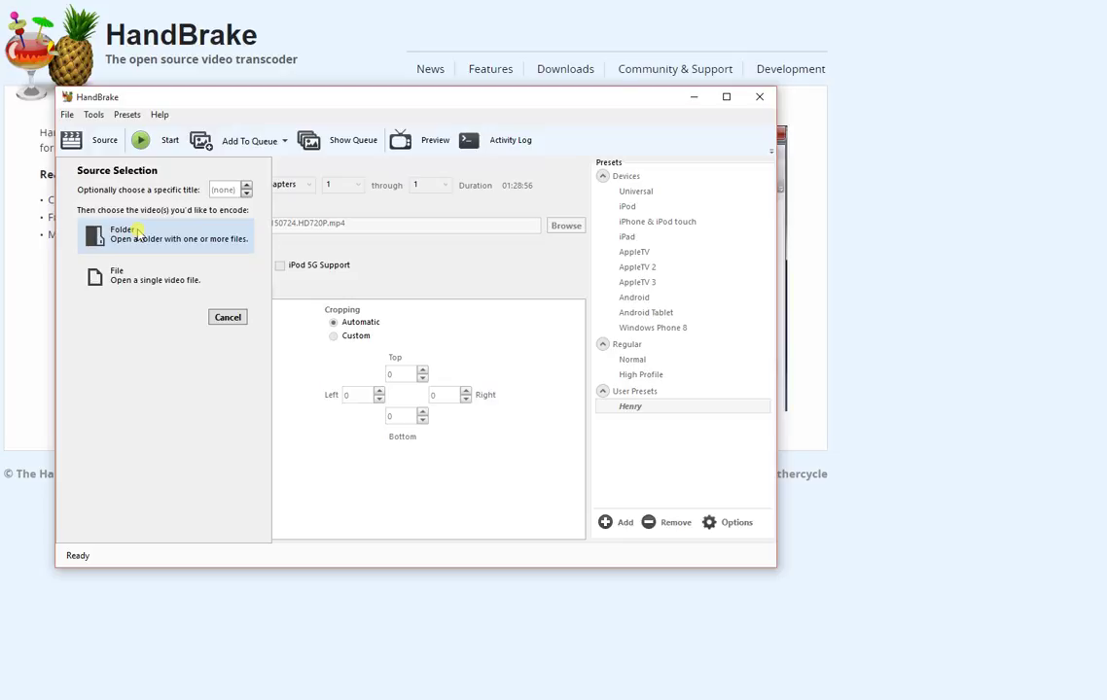
{"action": "left_click", "coordinate": [148, 280]}
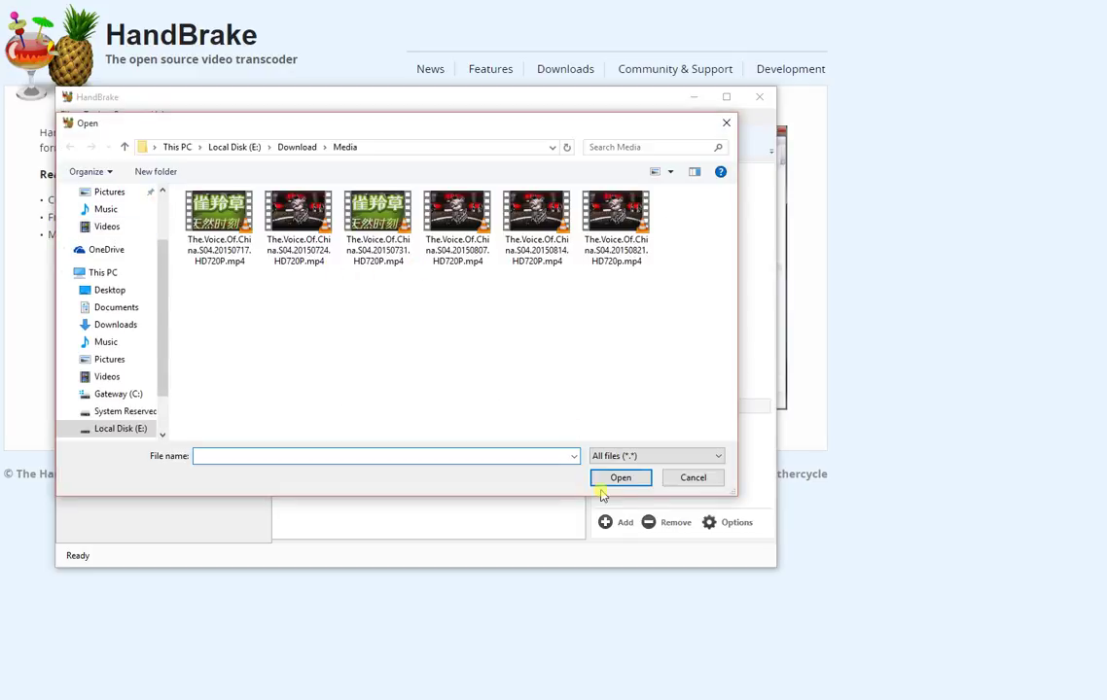
{"action": "left_click", "coordinate": [694, 478]}
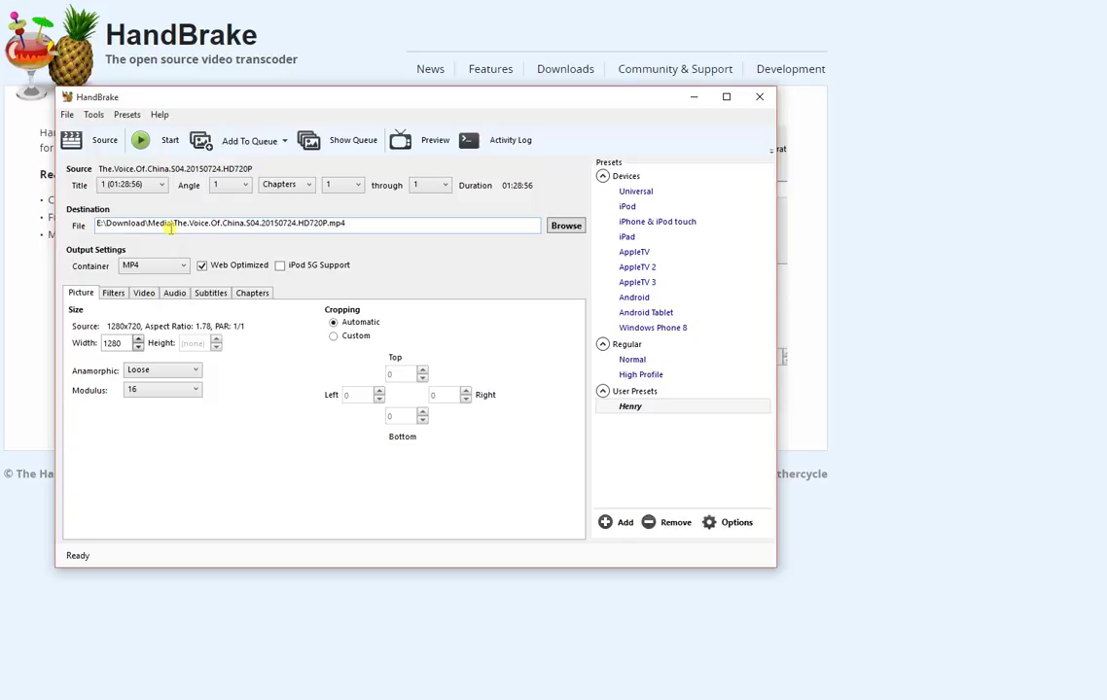
{"action": "left_click", "coordinate": [93, 115]}
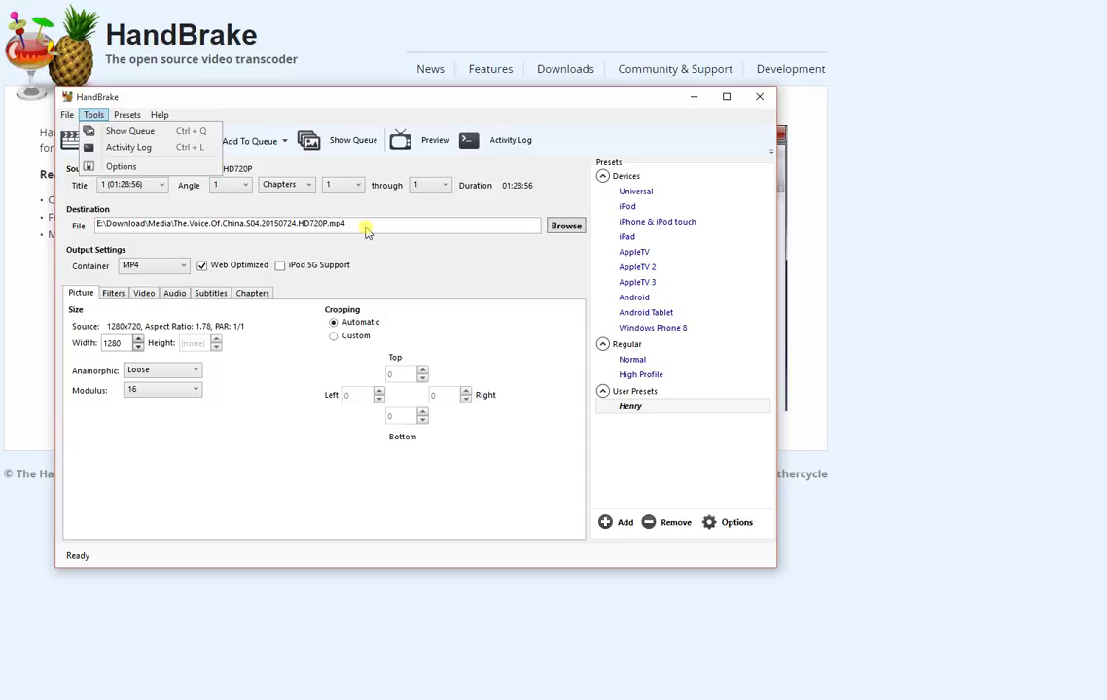
{"action": "left_click", "coordinate": [181, 167]}
{"action": "left_click", "coordinate": [102, 168]}
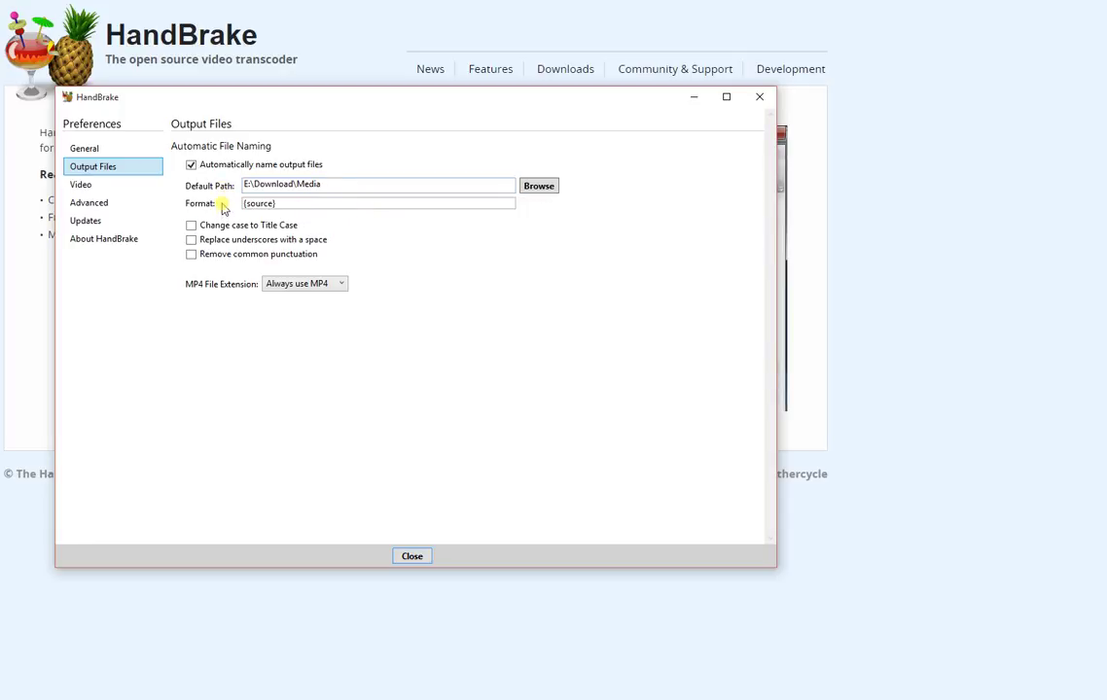
{"action": "mouse_move", "coordinate": [275, 207]}
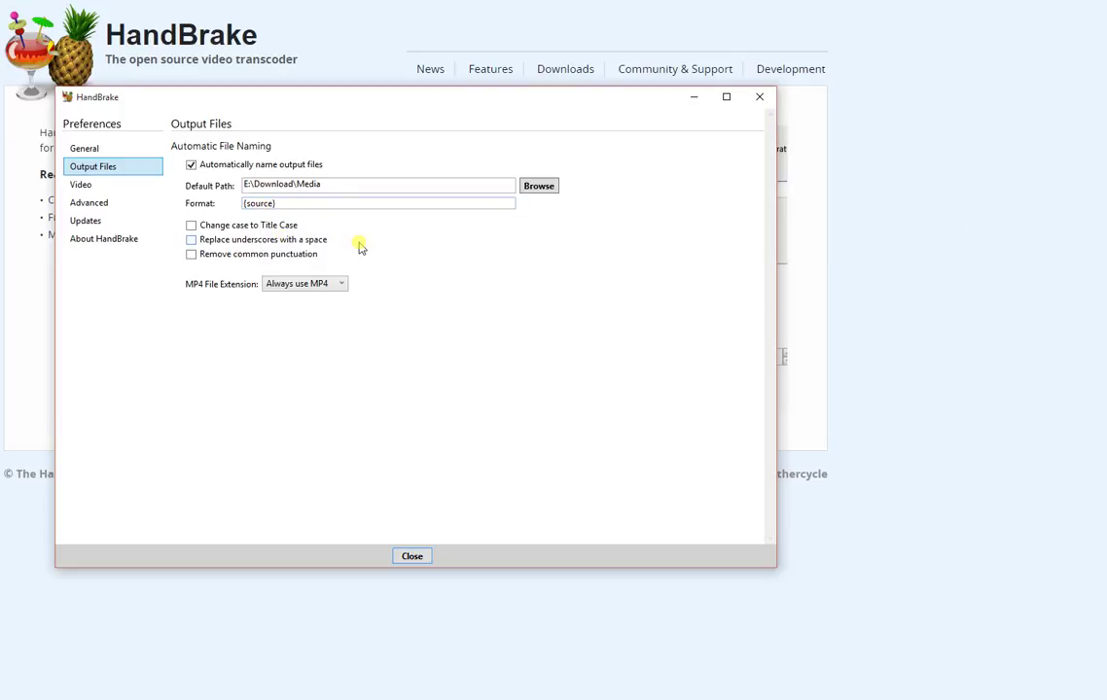
{"action": "left_click", "coordinate": [337, 184]}
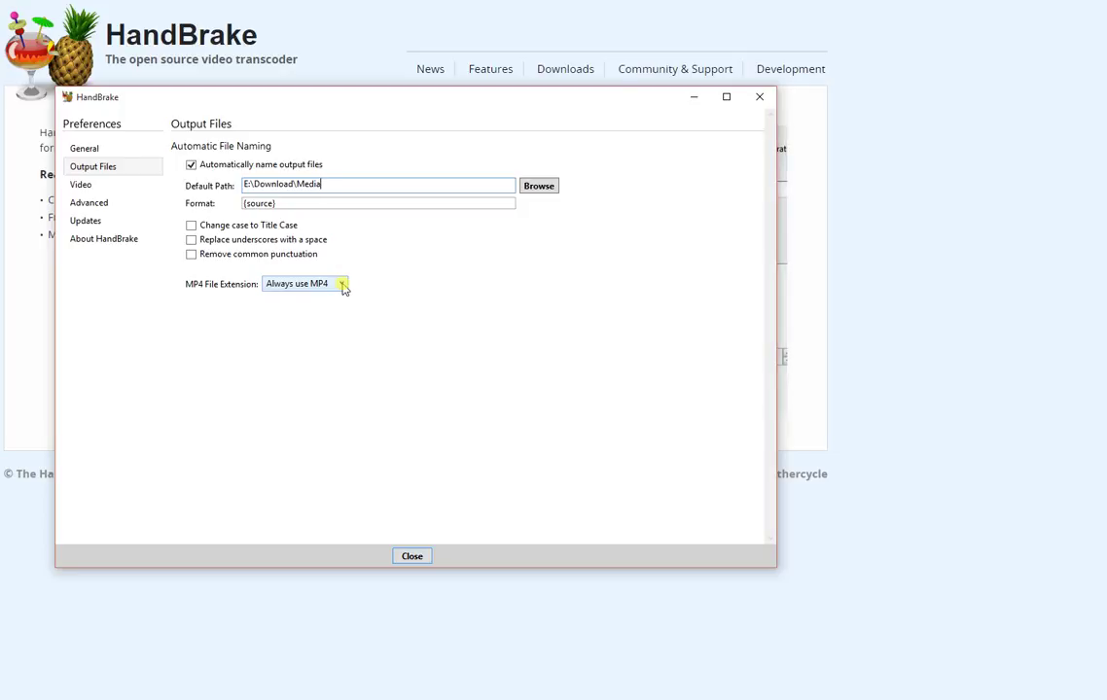
{"action": "left_click", "coordinate": [342, 284]}
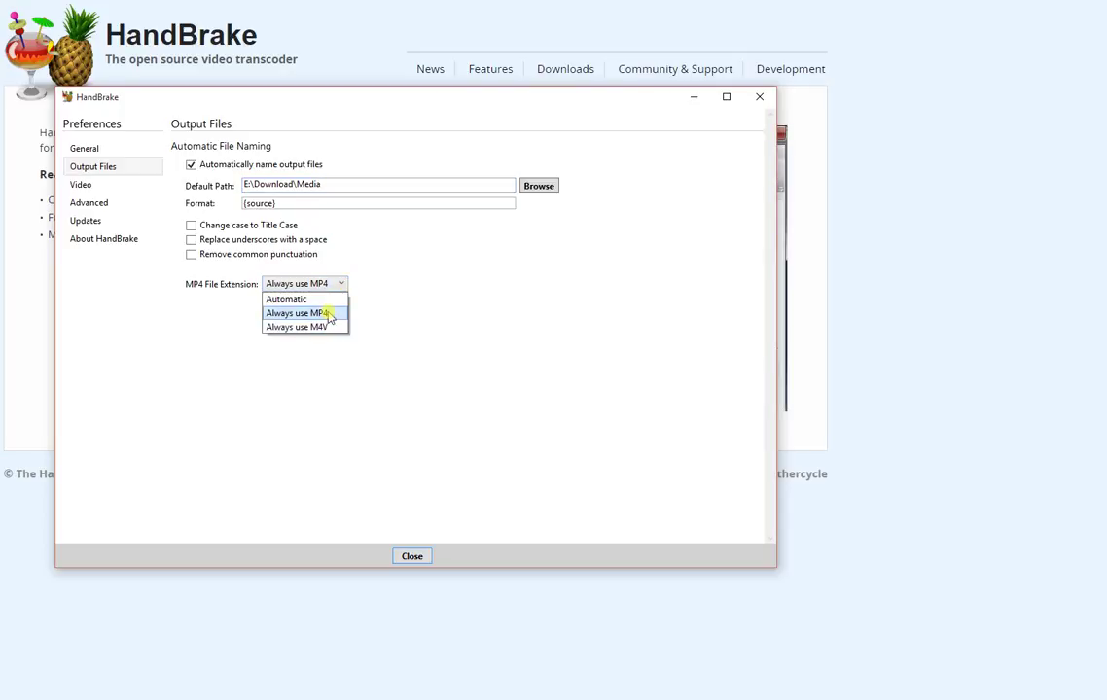
{"action": "left_click", "coordinate": [432, 317]}
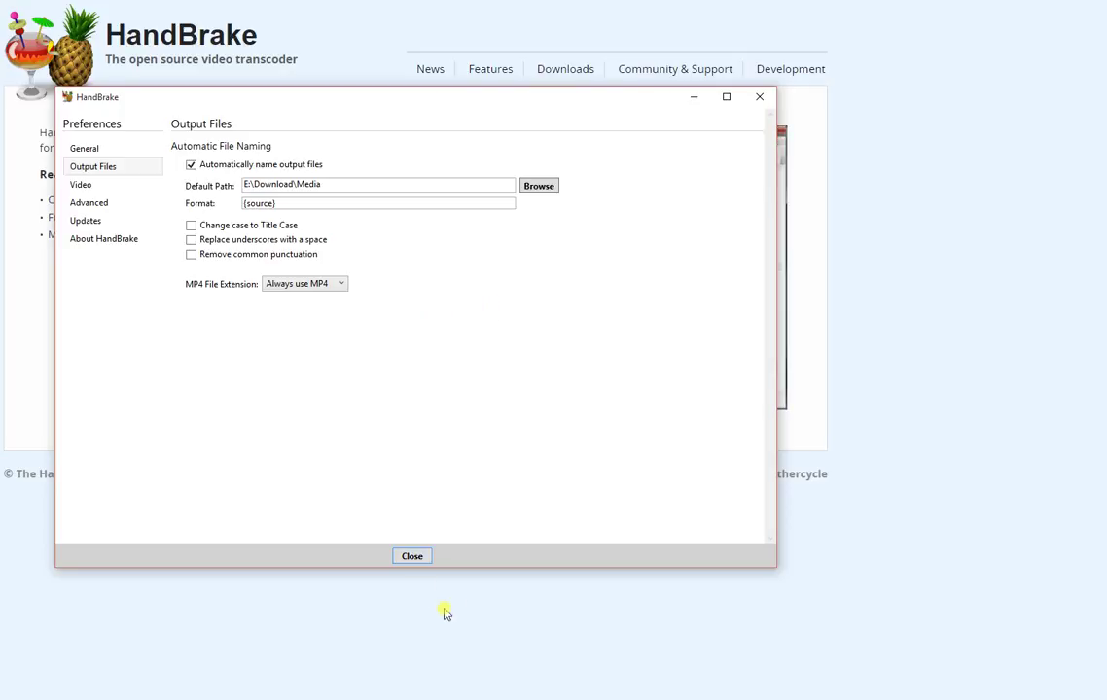
Close Preferences and keep MP4 as the output container
{"action": "left_click", "coordinate": [412, 557]}
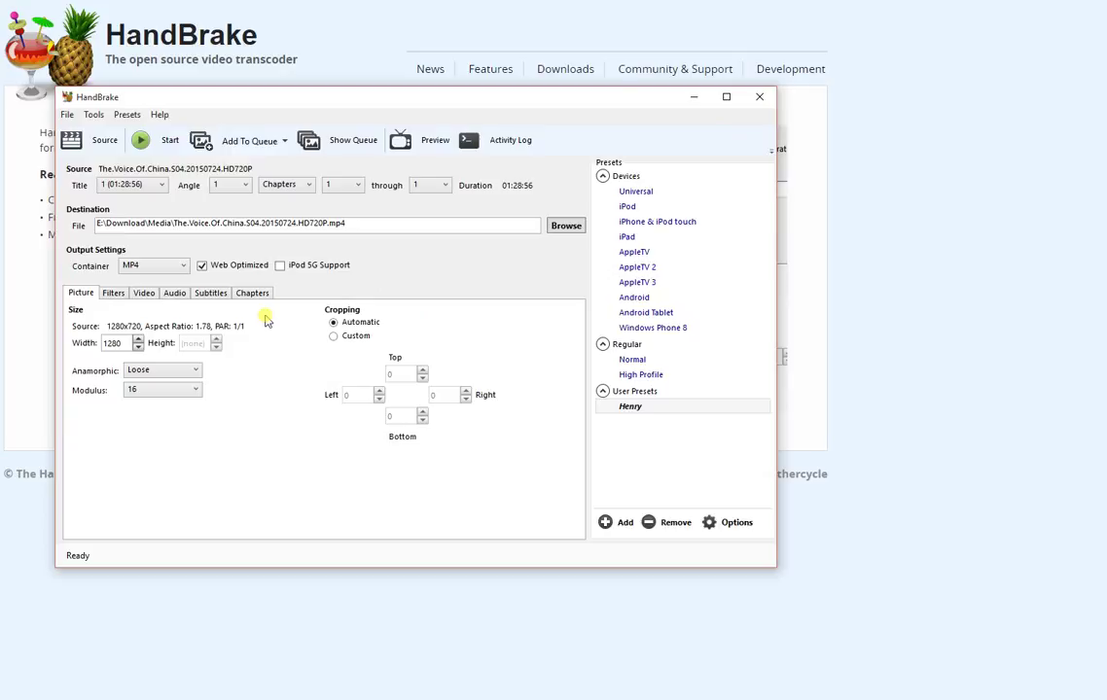
{"action": "left_click", "coordinate": [160, 268]}
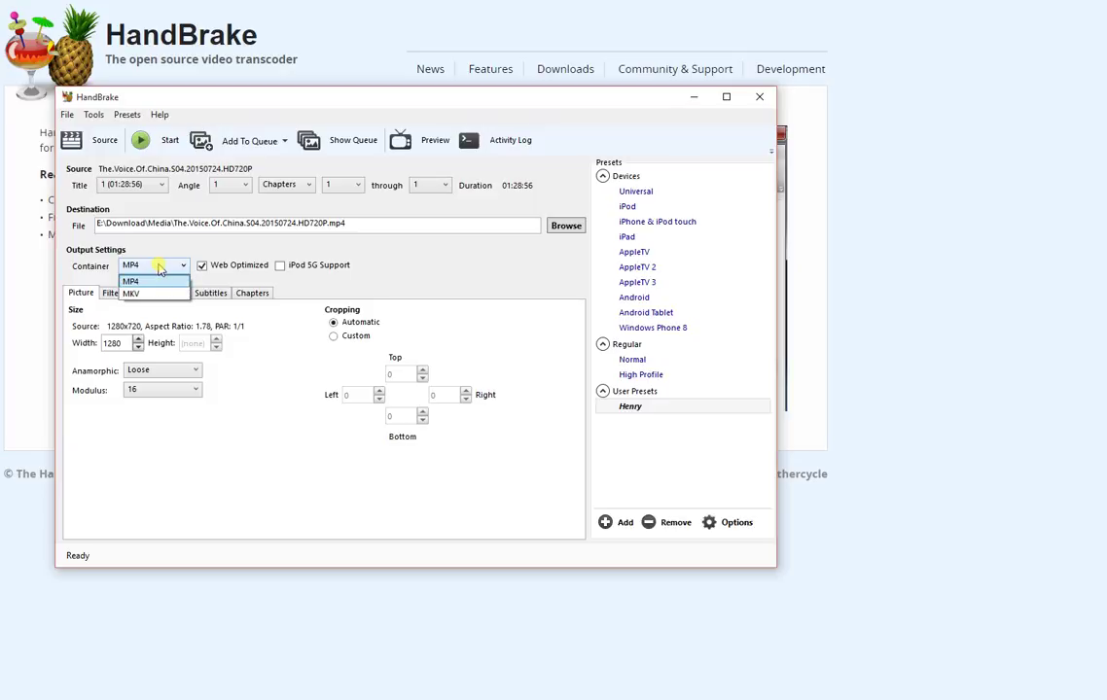
{"action": "left_click", "coordinate": [159, 265]}
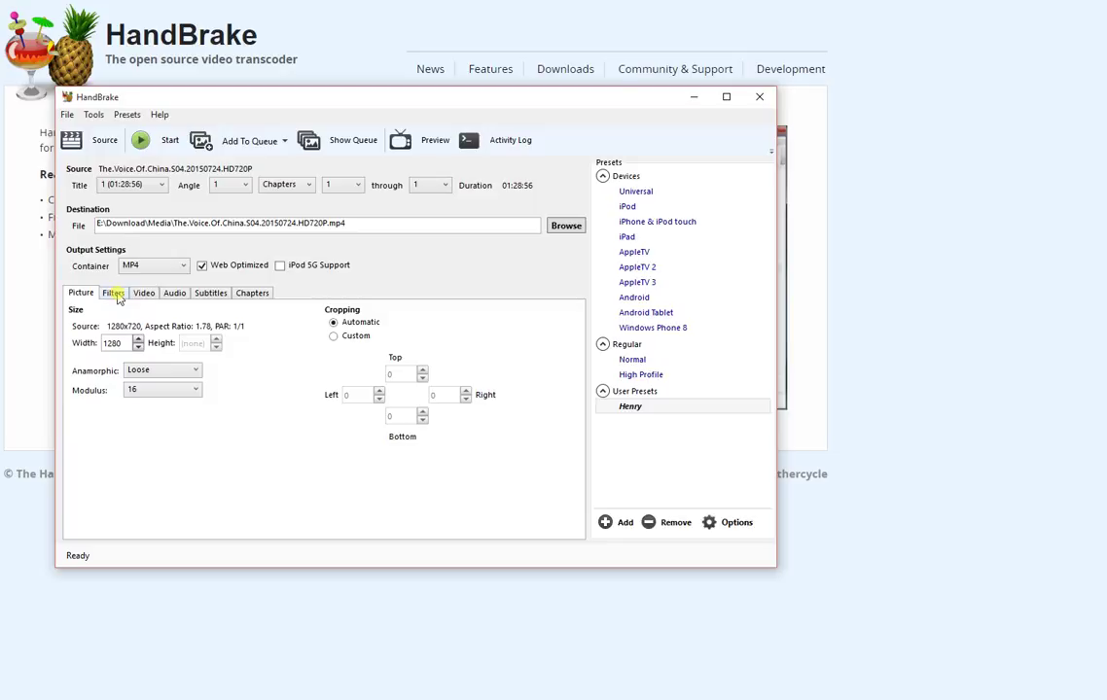
{"action": "left_click", "coordinate": [115, 294]}
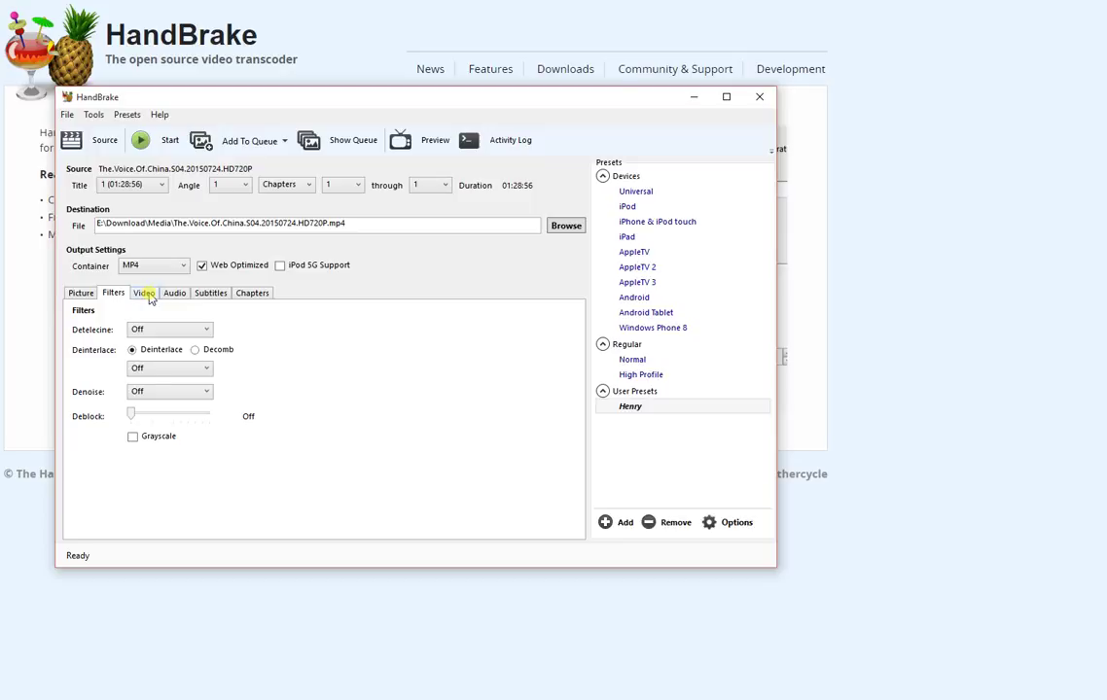
Show the video settings: H.264, 900 kbps average bitrate, 2-pass, Fast preset
{"action": "left_click", "coordinate": [146, 294]}
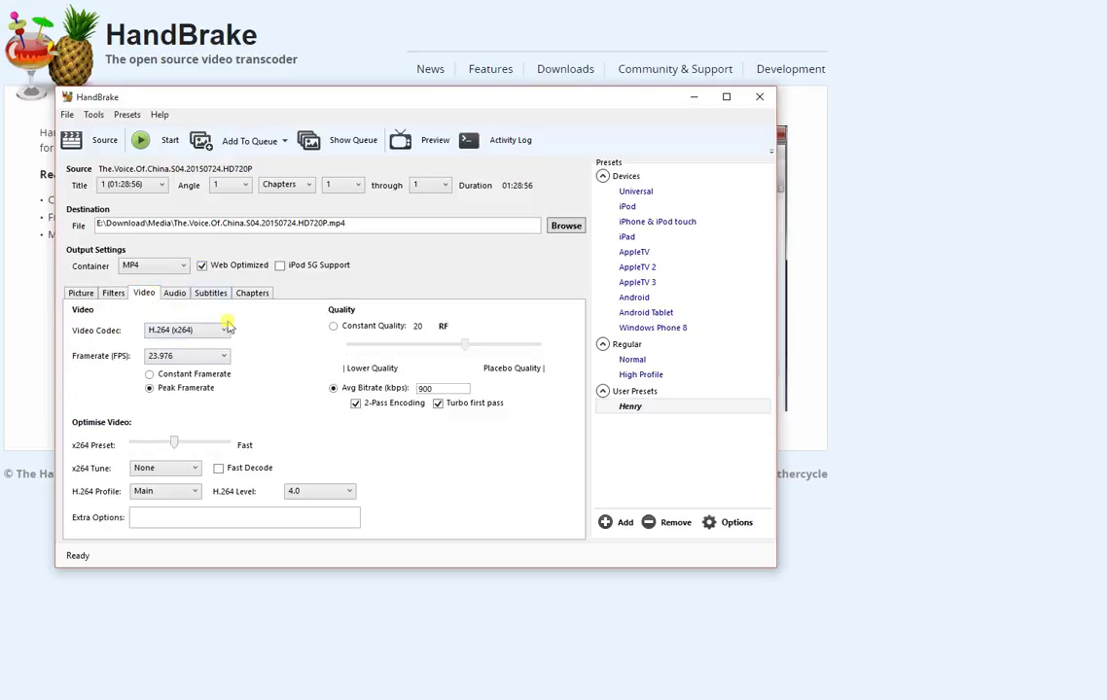
{"action": "left_click", "coordinate": [177, 294]}
{"action": "left_click", "coordinate": [145, 295]}
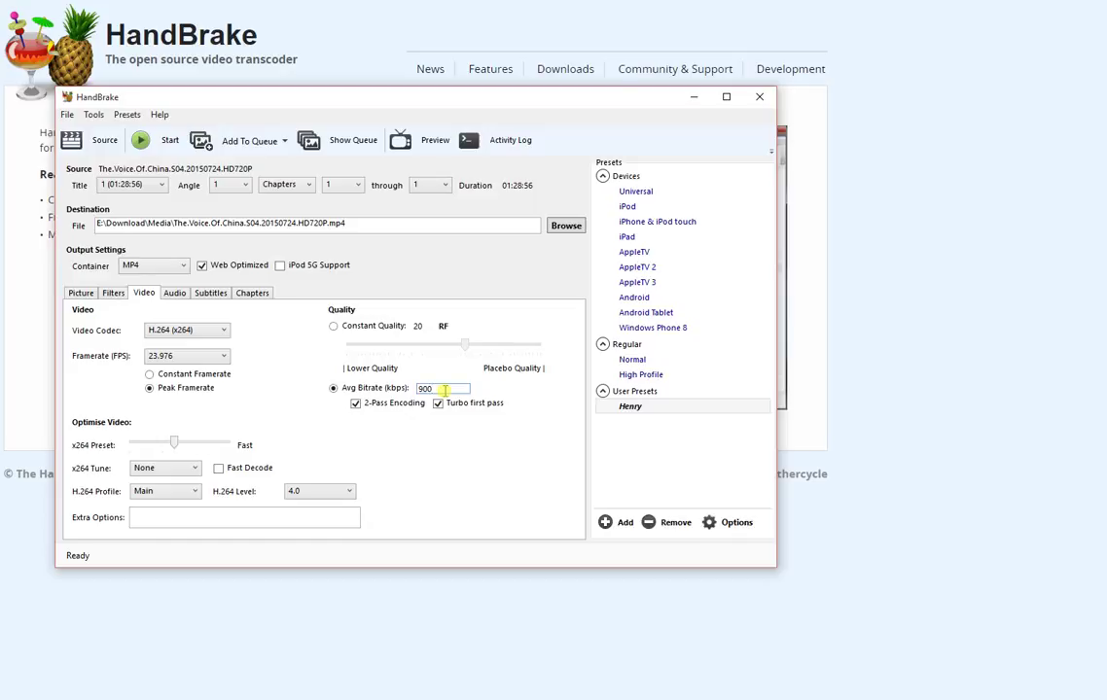
Enter 900 kbps as the average video bitrate
{"action": "left_click", "coordinate": [443, 389]}
{"action": "left_click", "coordinate": [443, 388]}
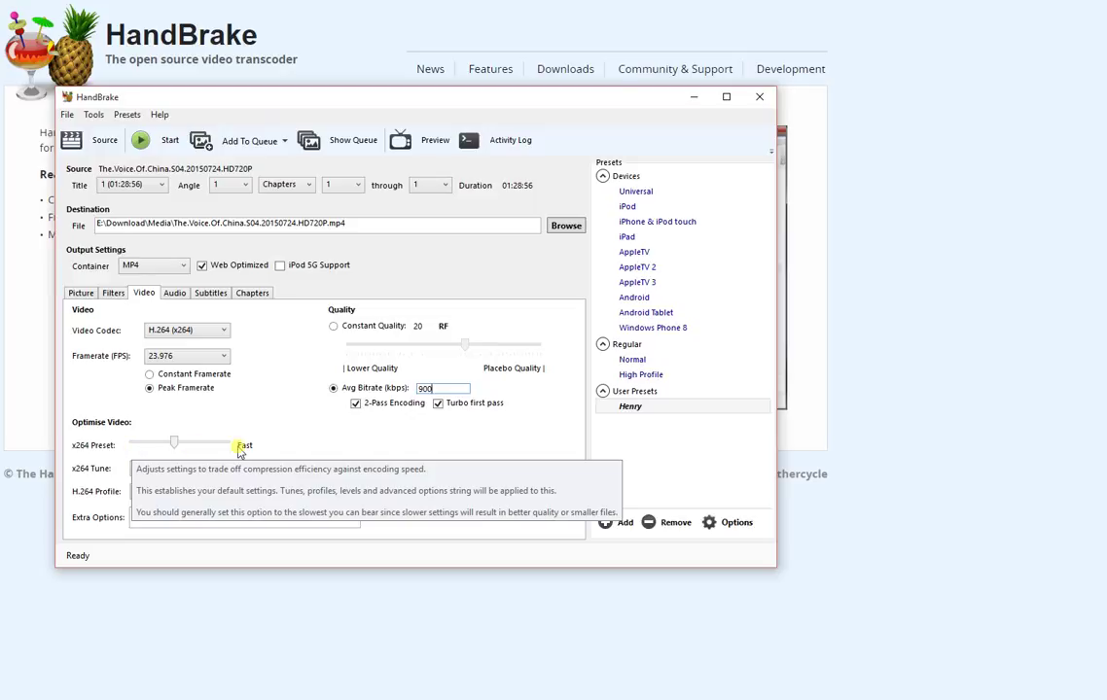
{"action": "left_click_drag", "start_coordinate": [176, 445], "coordinate": [133, 444]}
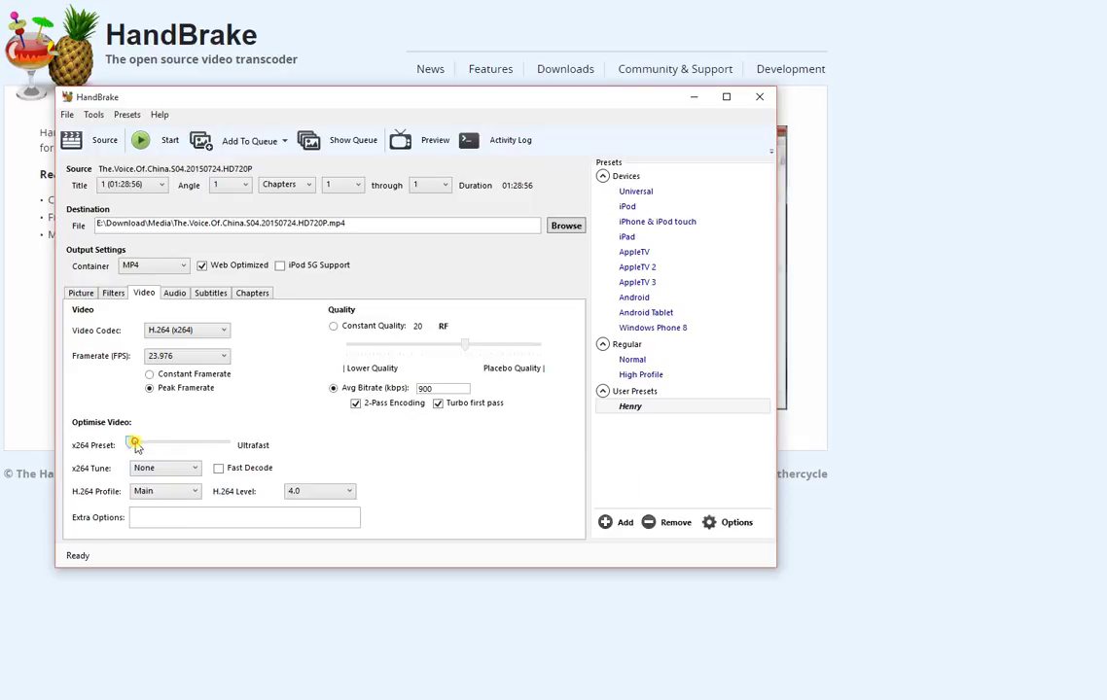
{"action": "left_click_drag", "start_coordinate": [150, 446], "coordinate": [233, 446]}
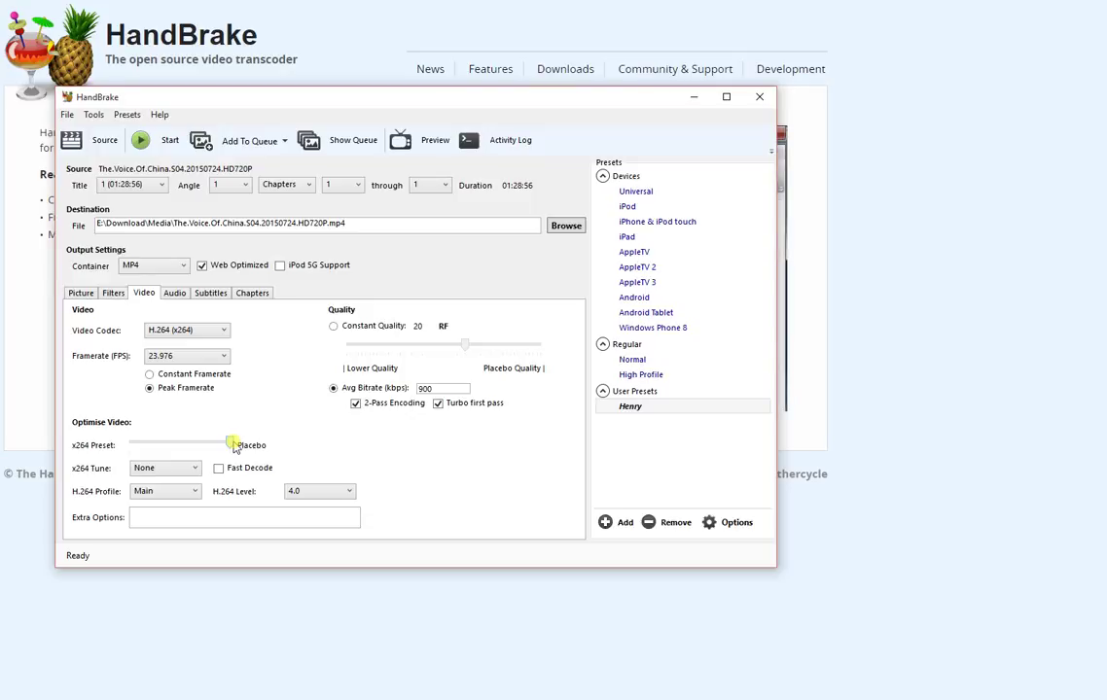
{"action": "left_click_drag", "start_coordinate": [231, 444], "coordinate": [297, 444]}
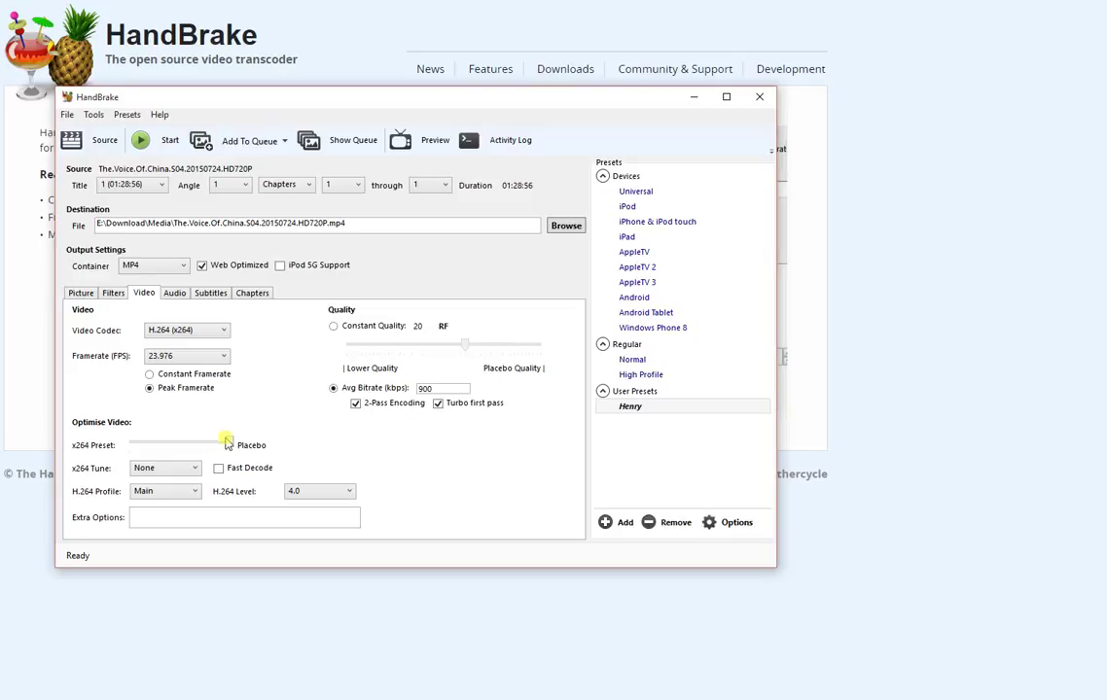
{"action": "left_click_drag", "start_coordinate": [235, 444], "coordinate": [174, 445]}
{"action": "left_click_drag", "start_coordinate": [174, 447], "coordinate": [185, 447]}
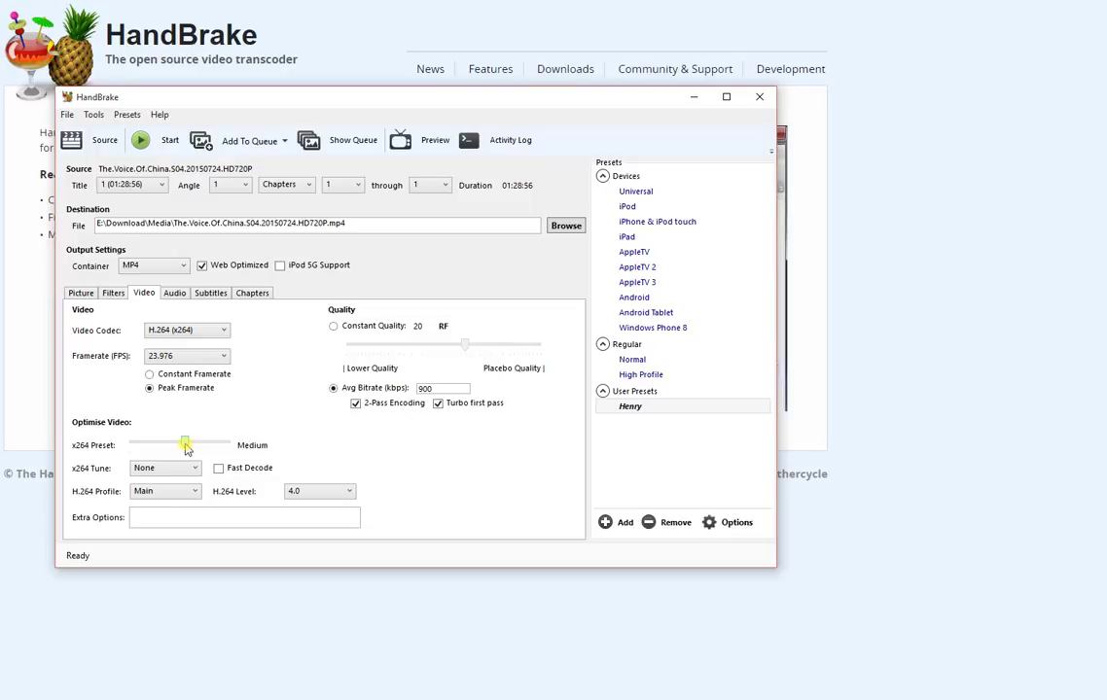
{"action": "left_click", "coordinate": [183, 447]}
{"action": "mouse_move", "coordinate": [181, 446]}
{"action": "left_mouse_down"}
{"action": "mouse_move", "coordinate": [160, 445]}
{"action": "mouse_move", "coordinate": [172, 446]}
{"action": "left_mouse_up"}
{"action": "mouse_move", "coordinate": [225, 520]}
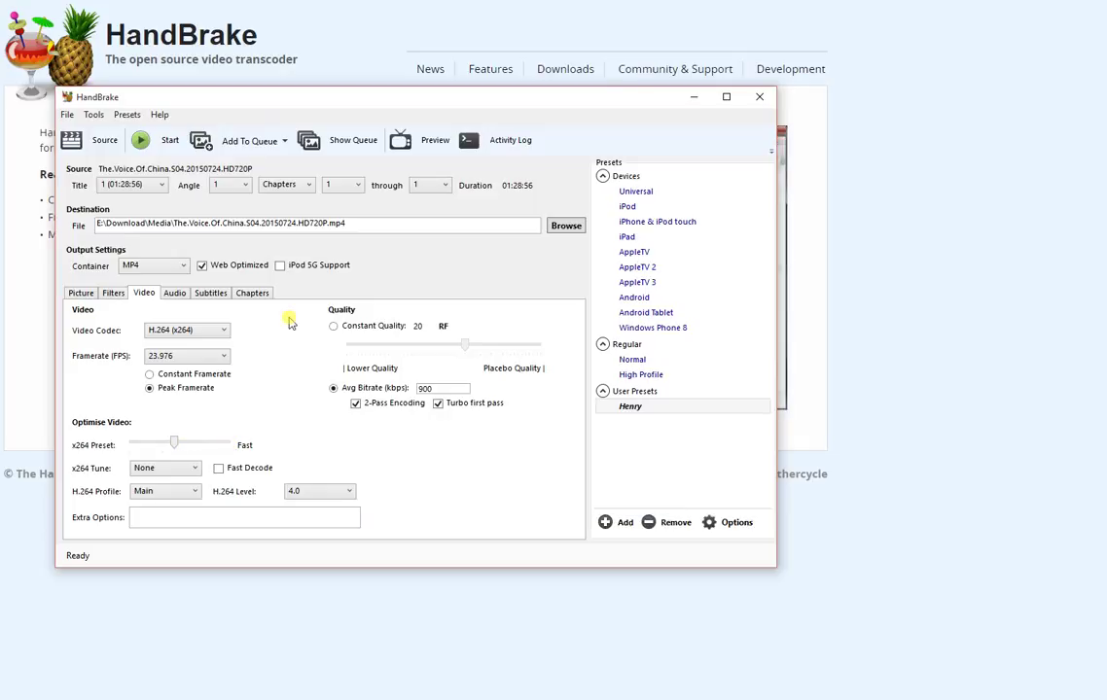
Add an AAC audio track at 128 kbps, leaving the Dolby Pro Logic II mixdown
{"action": "left_click", "coordinate": [176, 293]}
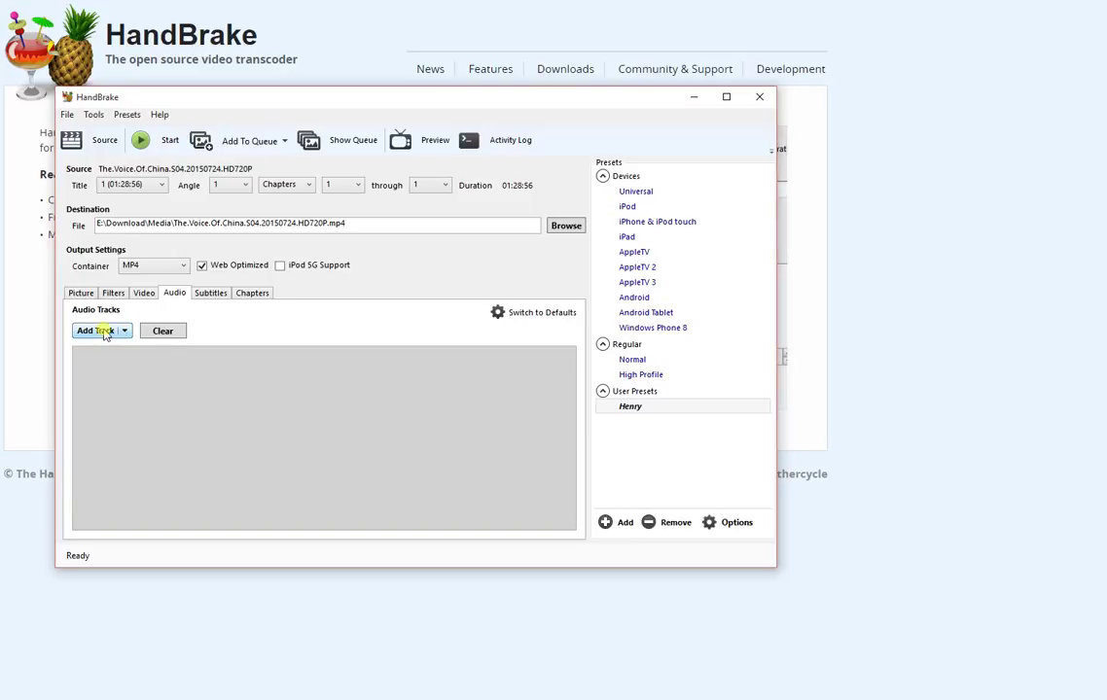
{"action": "left_click", "coordinate": [105, 331]}
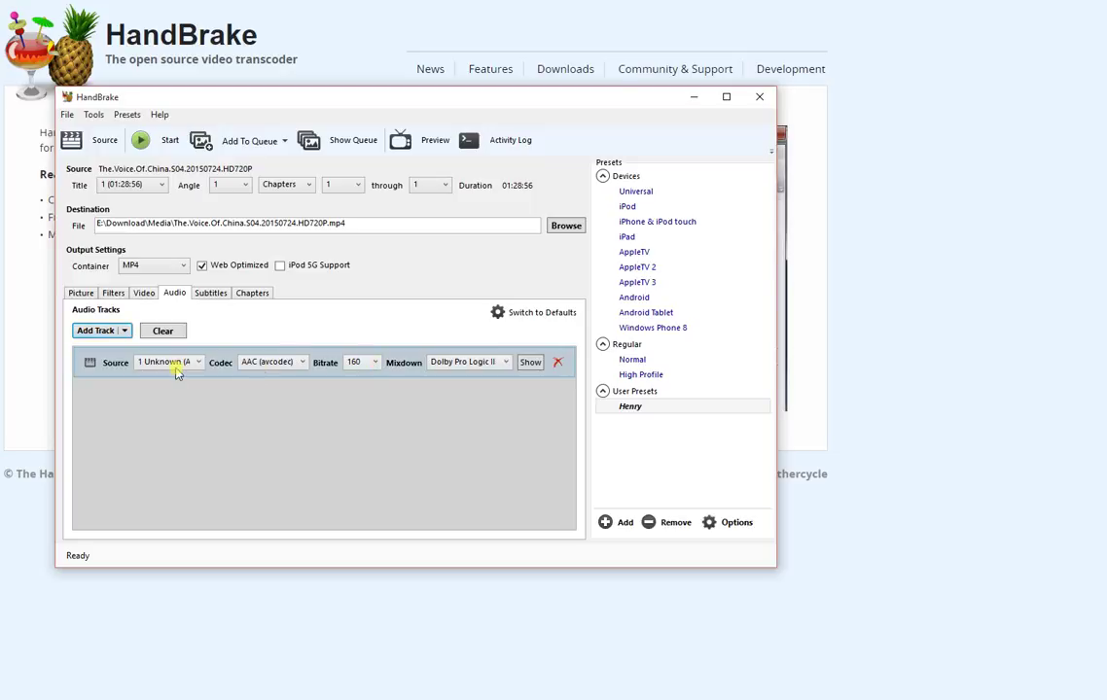
{"action": "left_click", "coordinate": [374, 362]}
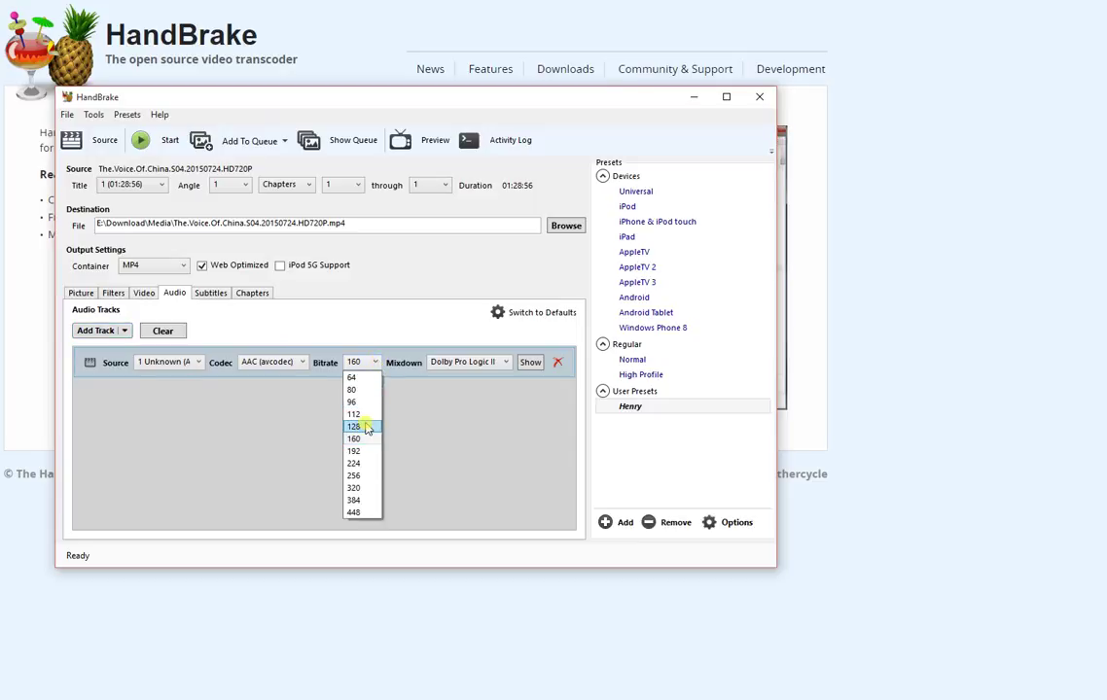
{"action": "left_click", "coordinate": [367, 428]}
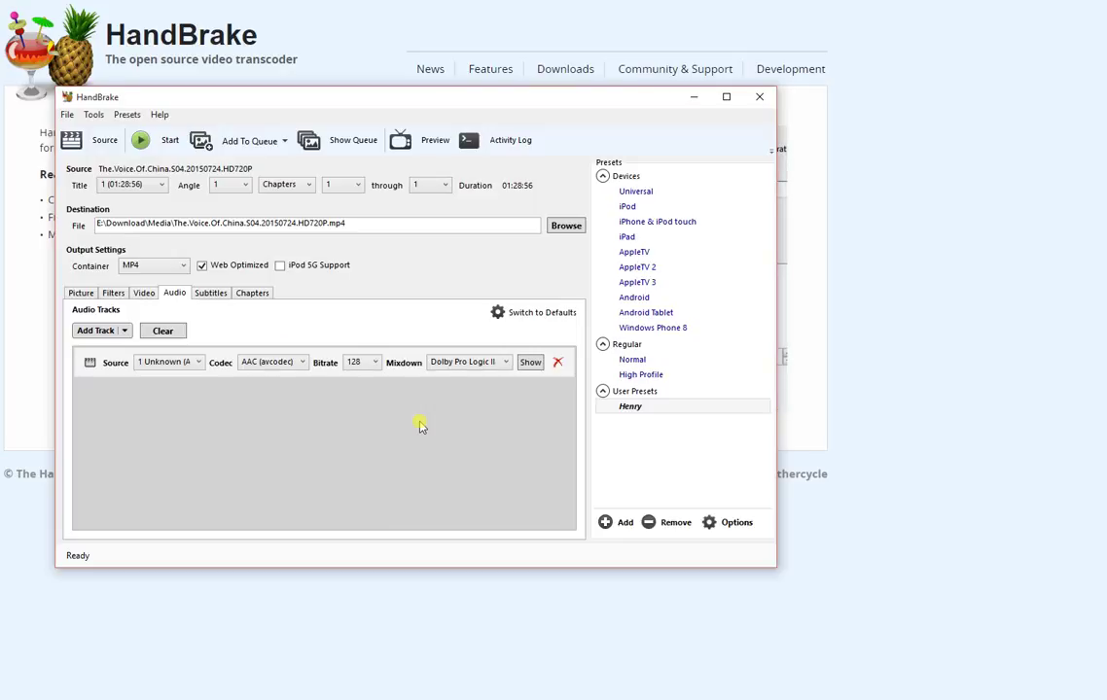
{"action": "left_click", "coordinate": [506, 363]}
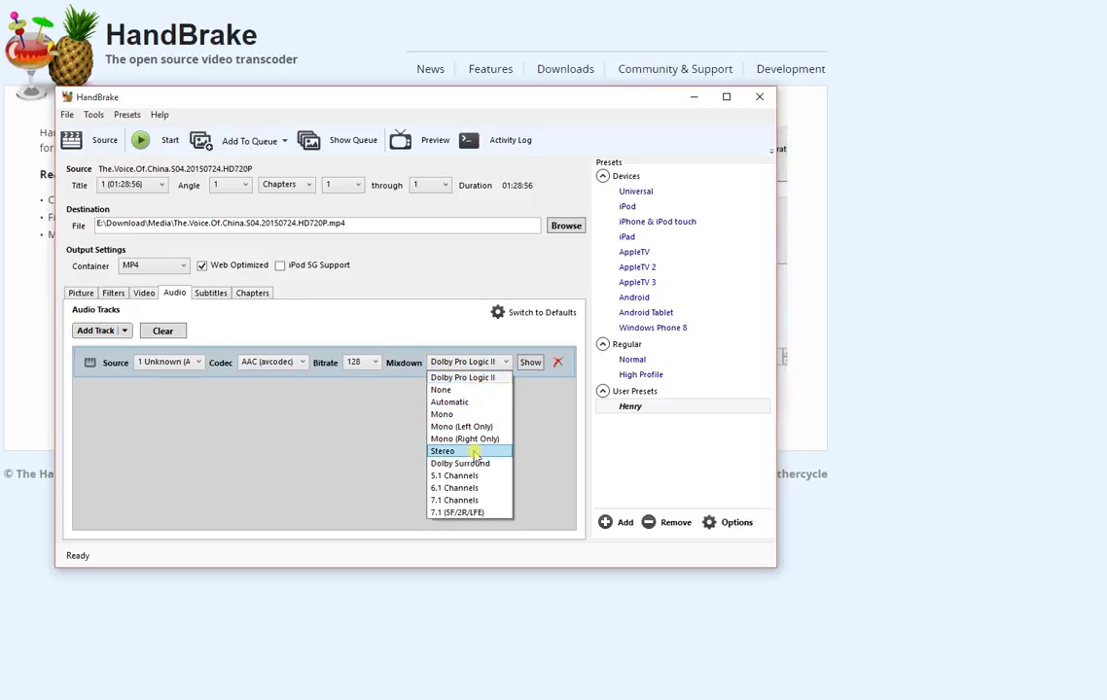
{"action": "left_click", "coordinate": [301, 427]}
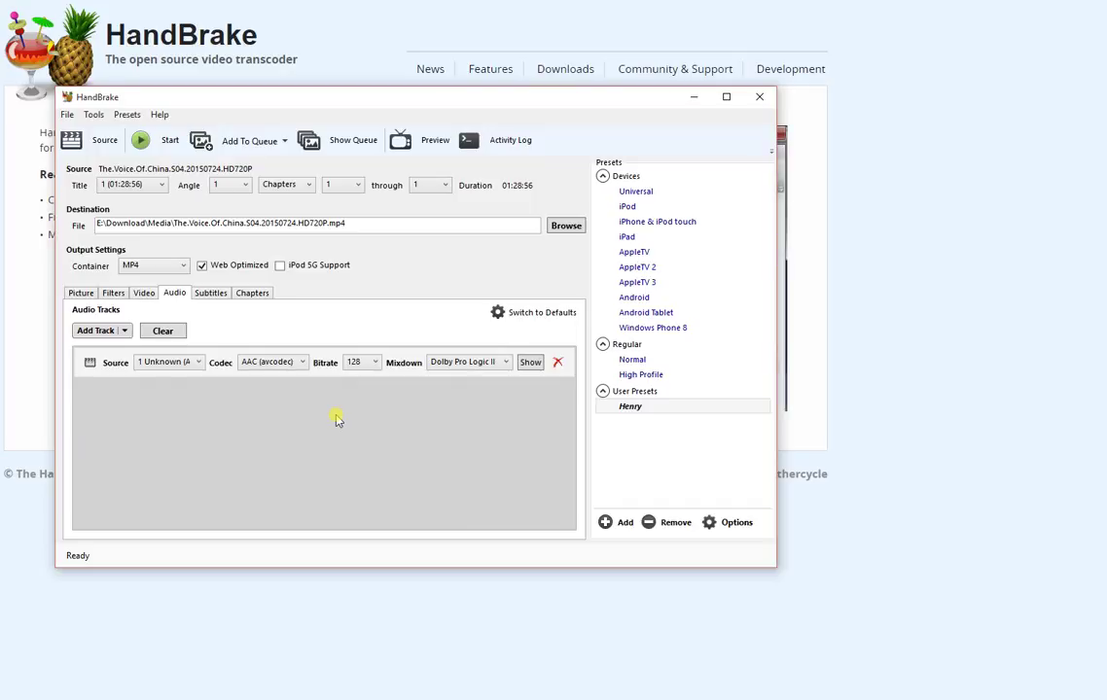